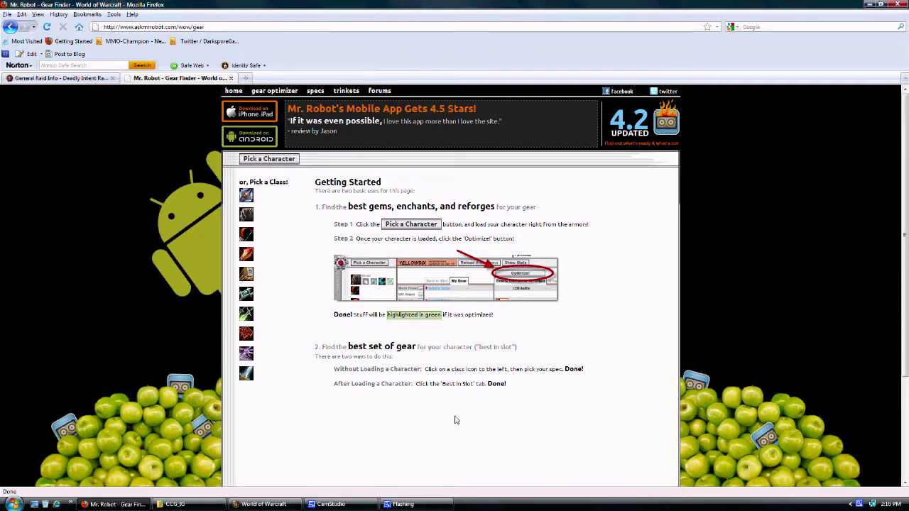
Step: Pick the recent character Montacristo of Ysera (USA) to load its gear
click(430, 225)
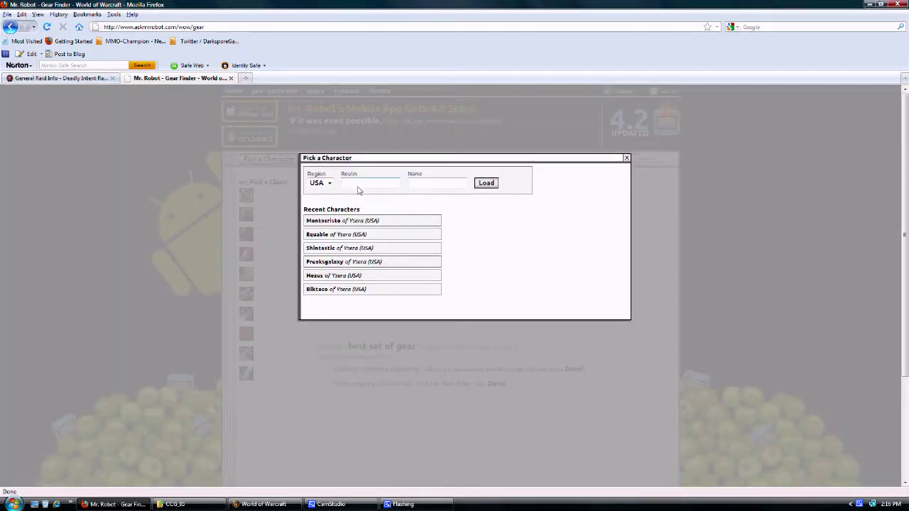
click(430, 186)
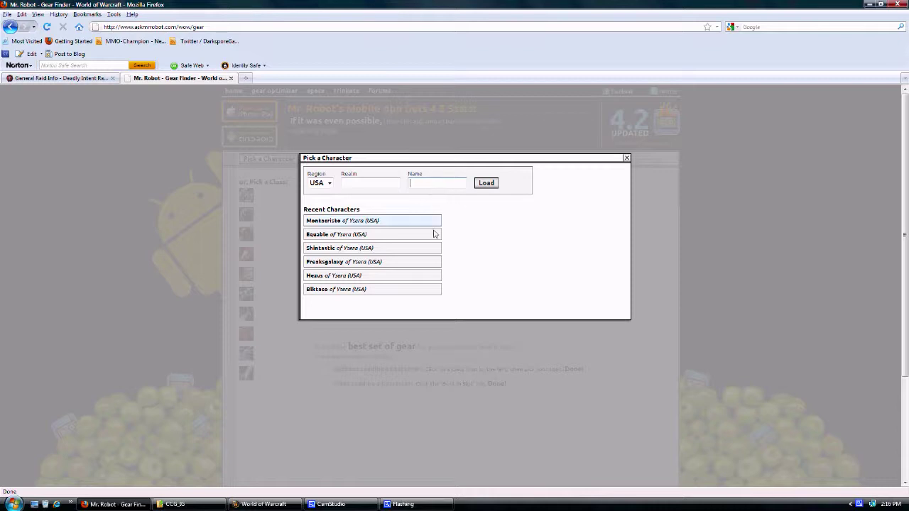
click(388, 226)
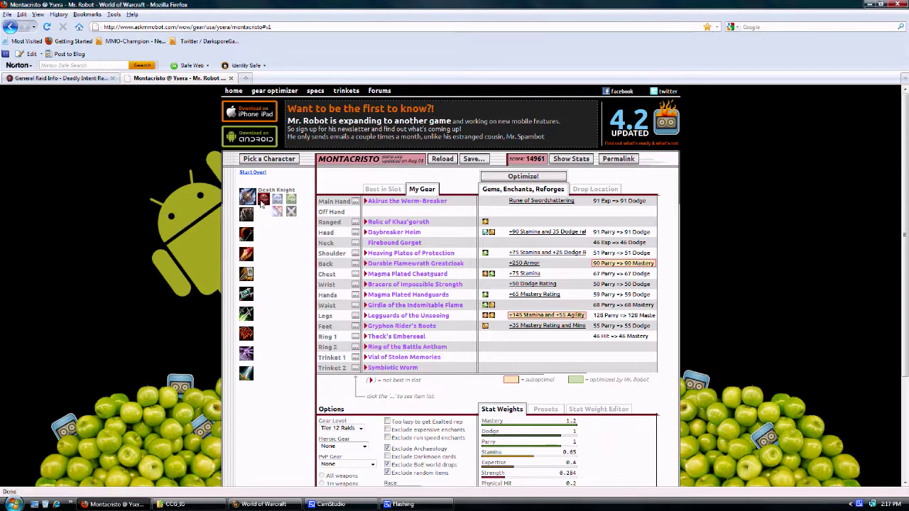
Step: Look over the character's equipped items, options and stat weights, and reload the character's data
mouse_move(411, 268)
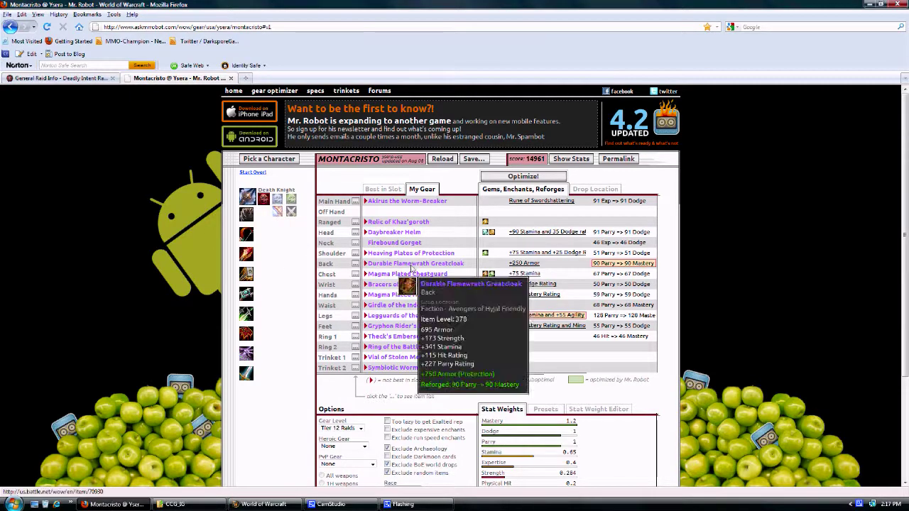
scroll(412, 358, down, 4)
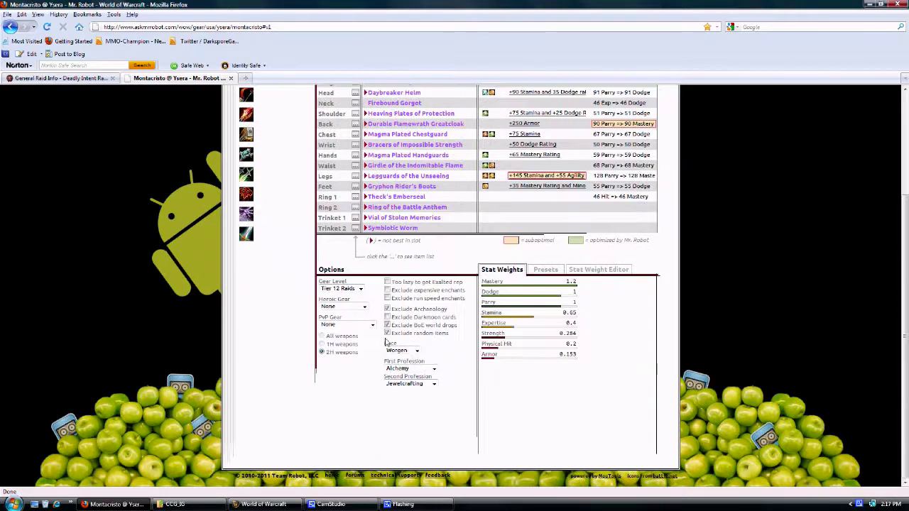
scroll(386, 343, up, 4)
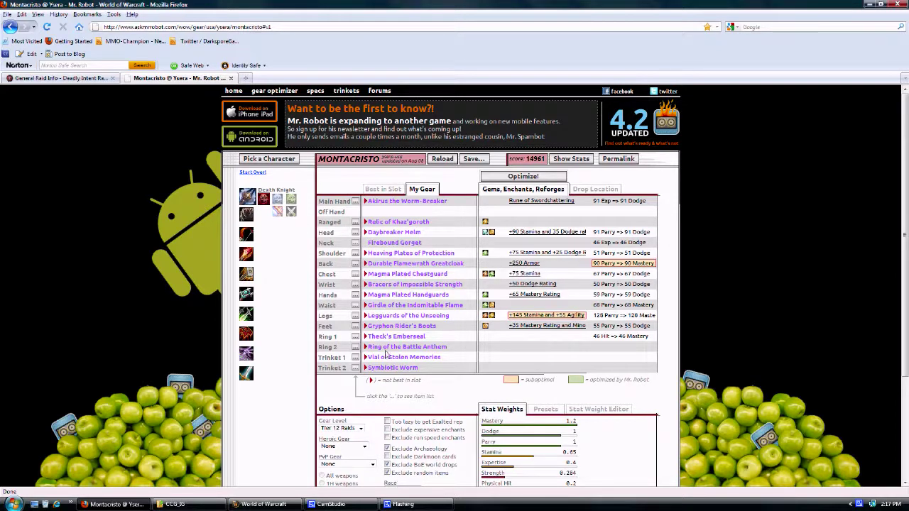
mouse_move(415, 370)
click(443, 159)
Step: Compare the ranged item in the Best in Slot list with the one in My Gear
mouse_move(381, 236)
click(386, 189)
mouse_move(394, 224)
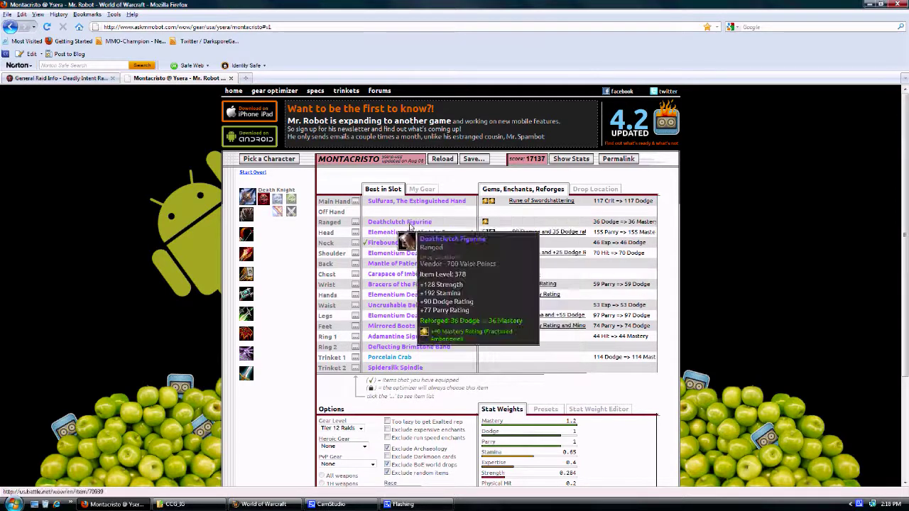
click(421, 189)
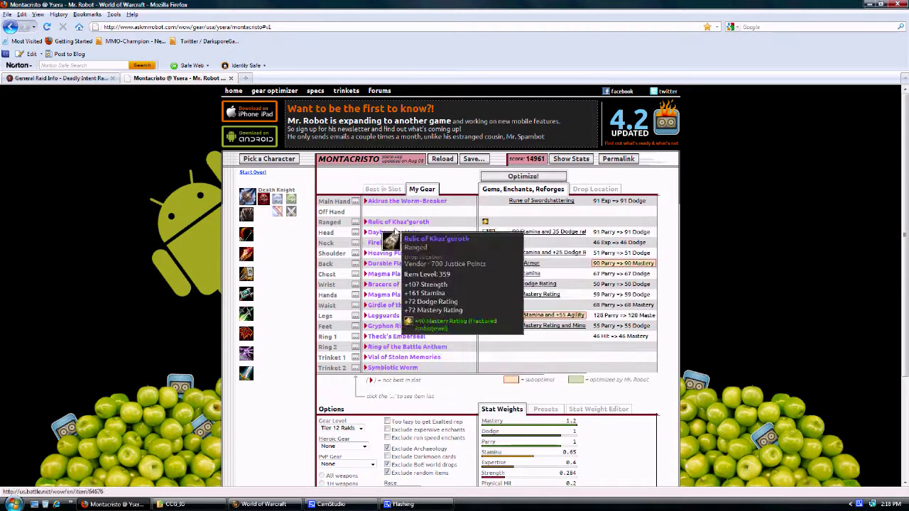
Step: Check the available gear level choices without changing them, and inspect the equipped trinkets in the gear list
scroll(354, 295, down, 4)
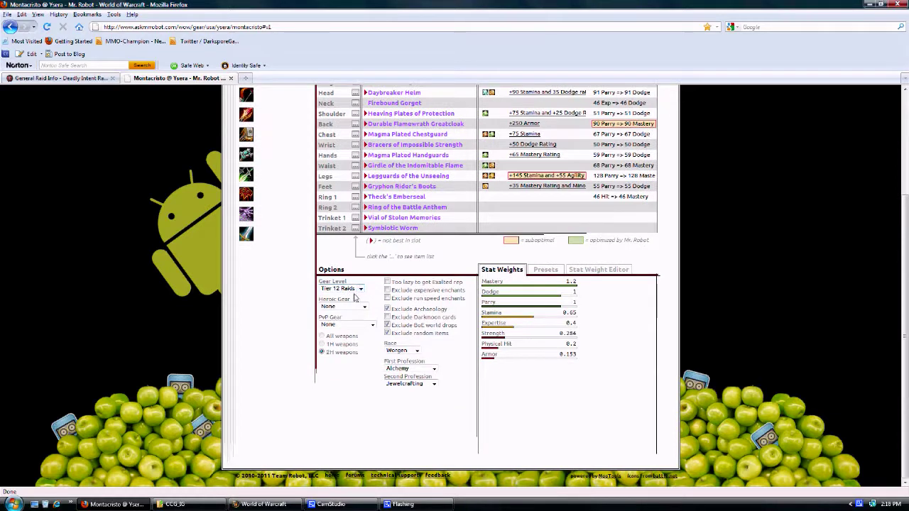
click(359, 290)
click(360, 291)
click(360, 289)
click(360, 289)
click(360, 290)
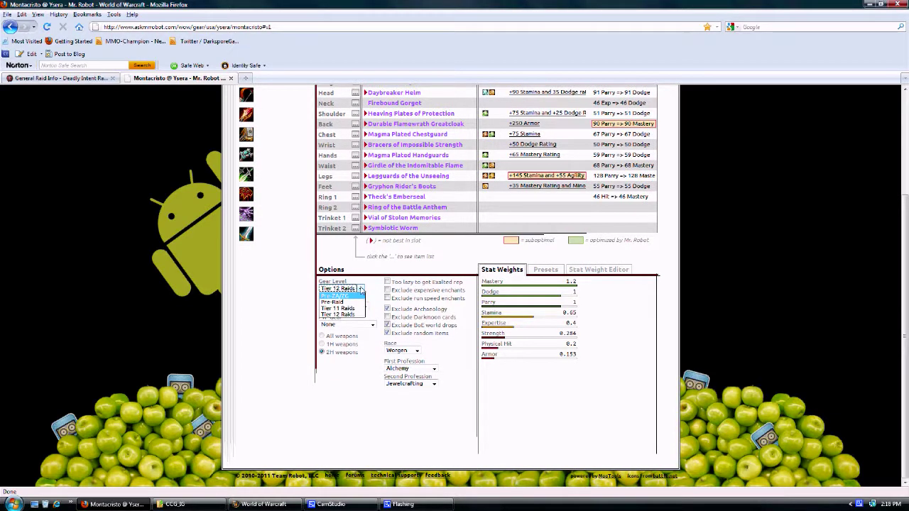
click(361, 290)
scroll(374, 293, up, 2)
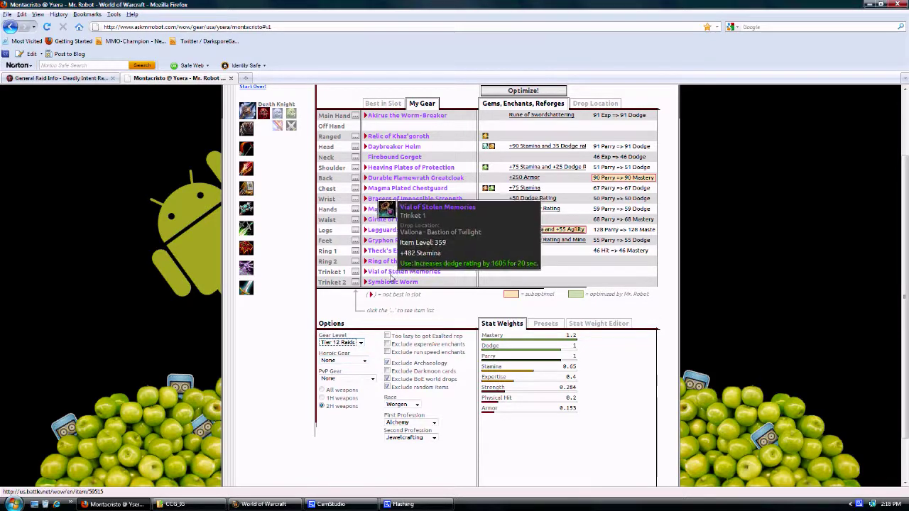
mouse_move(387, 282)
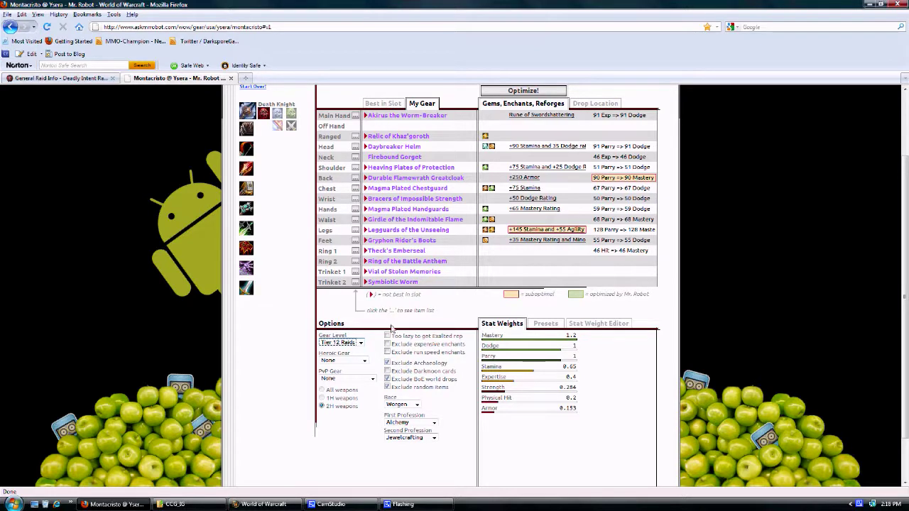
Step: Set the gear level to Tier 11 Raids to compare the best-in-slot markers, and return it to Tier 12 Raids
click(360, 343)
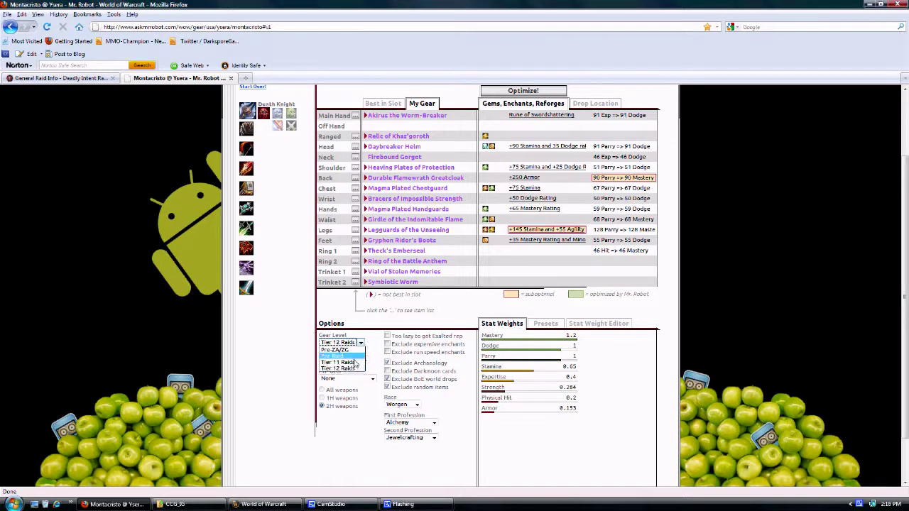
click(355, 362)
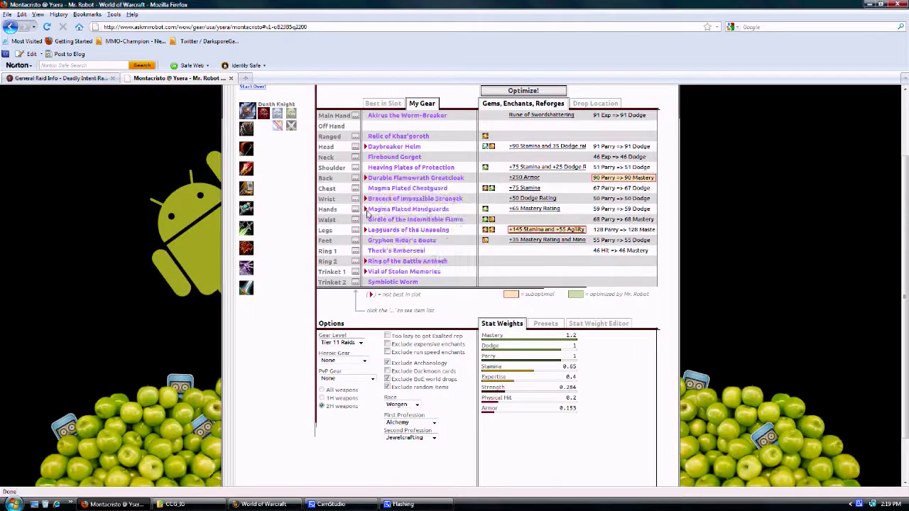
click(359, 343)
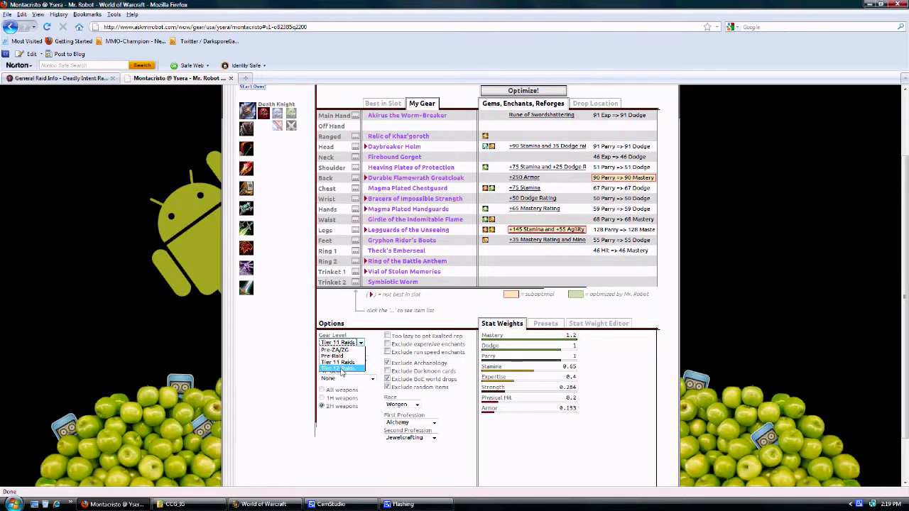
click(342, 369)
click(363, 360)
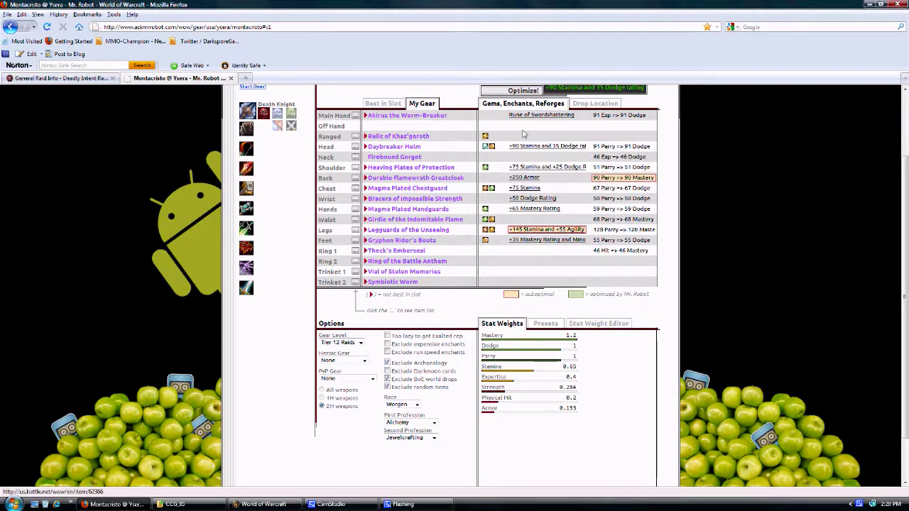
Step: Optimize the character's gems, enchants and reforges, and review the highlighted changes
click(544, 93)
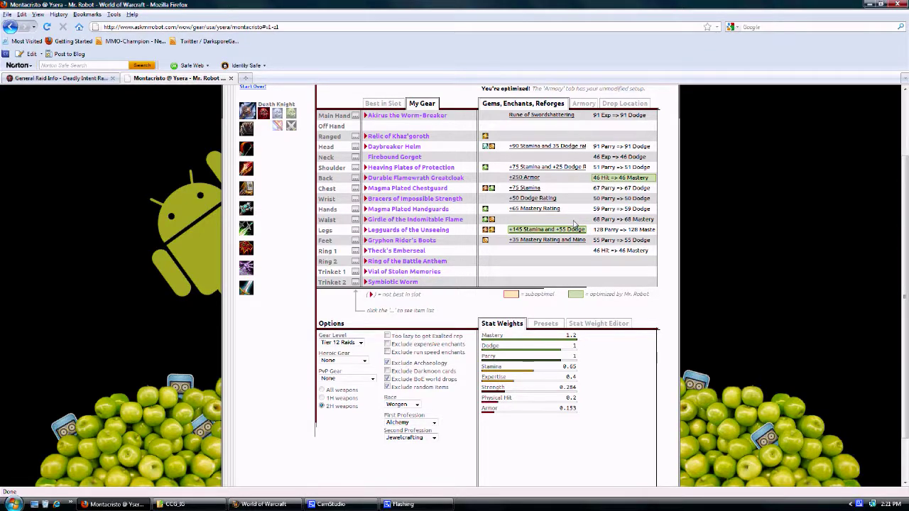
scroll(574, 223, up, 3)
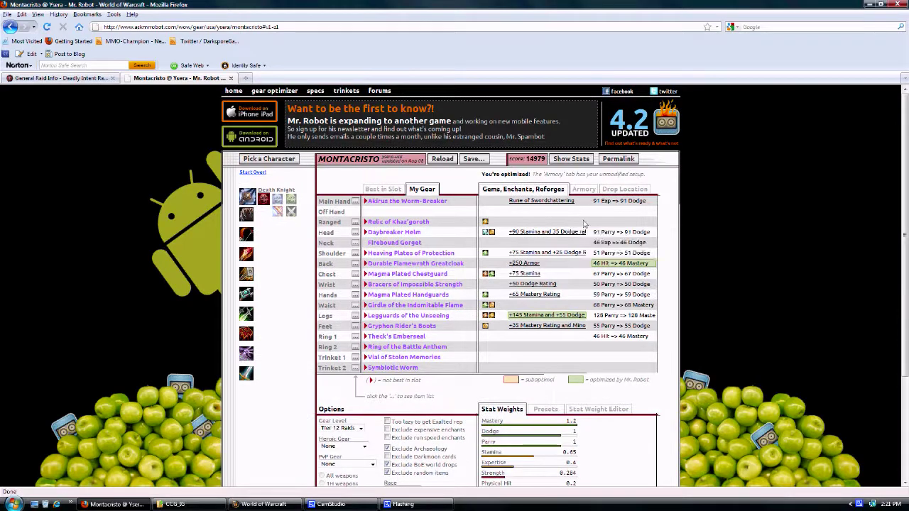
scroll(582, 225, down, 5)
scroll(580, 225, up, 5)
Step: Examine the weights and caps in the Stat Weight Editor and apply them as they are
scroll(546, 368, down, 4)
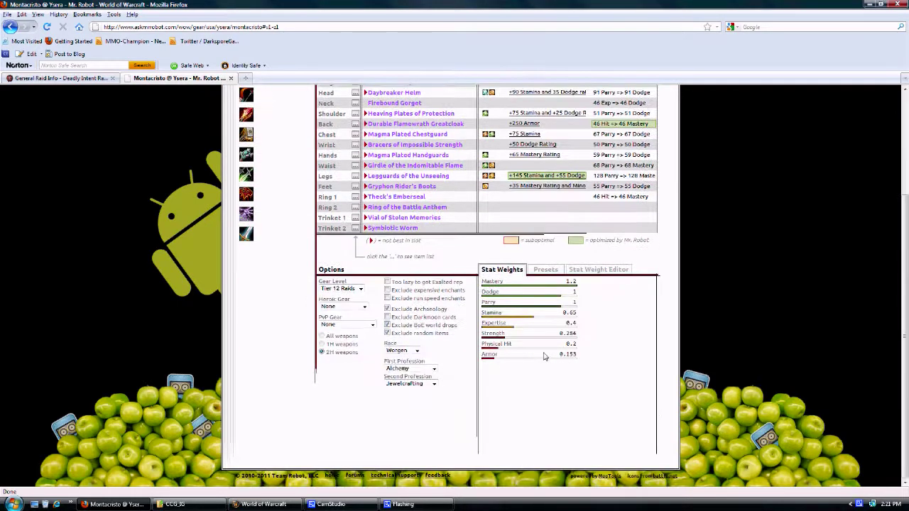
click(591, 271)
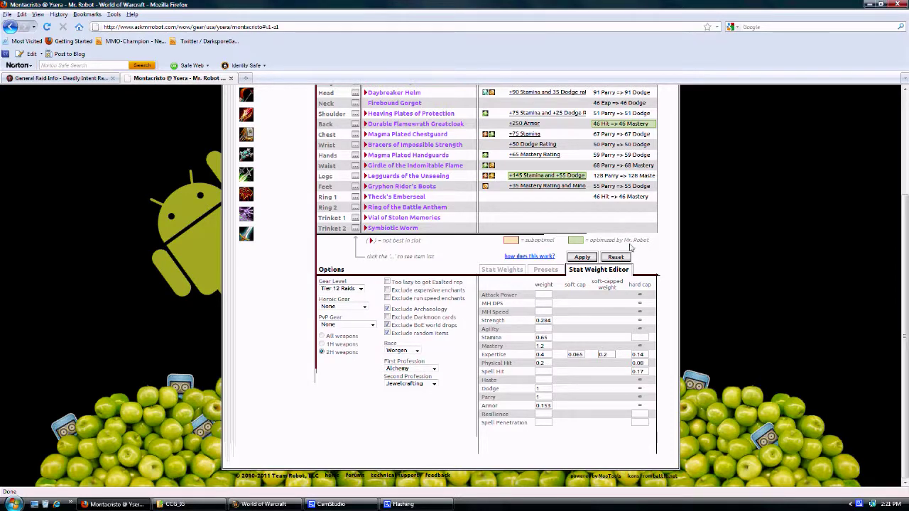
scroll(608, 310, up, 3)
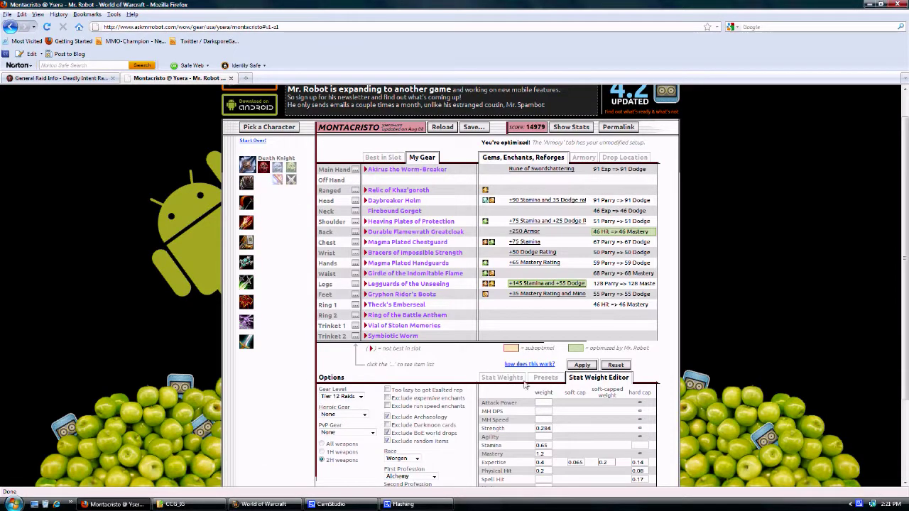
click(582, 365)
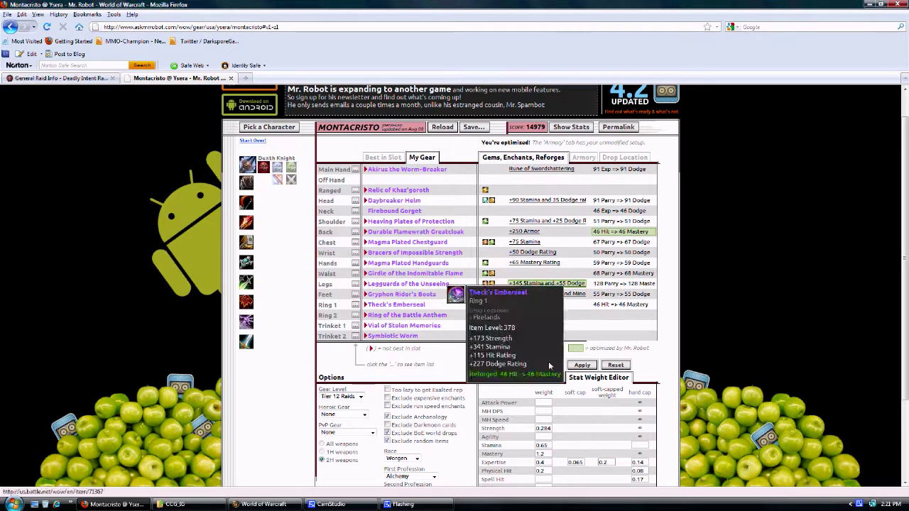
Step: Compare the Default and Avoidance Build presets with the stat weights and the weight editor
click(545, 377)
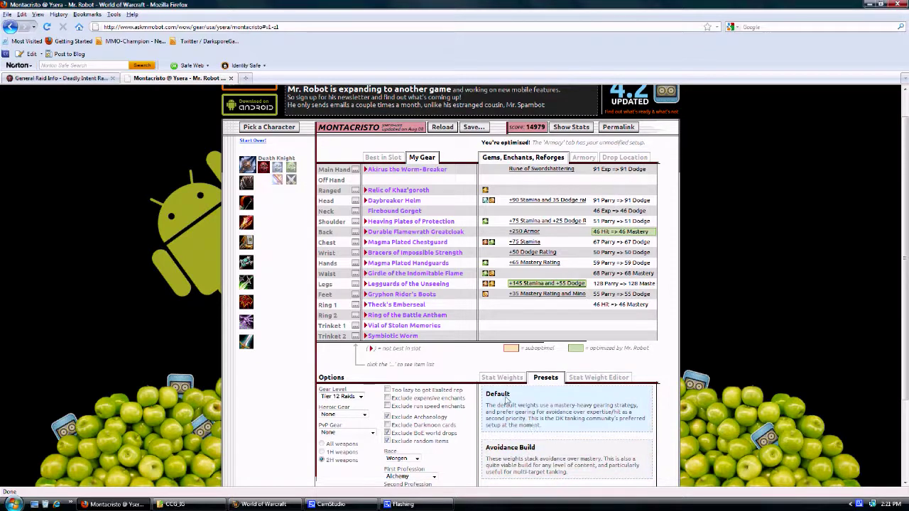
click(508, 379)
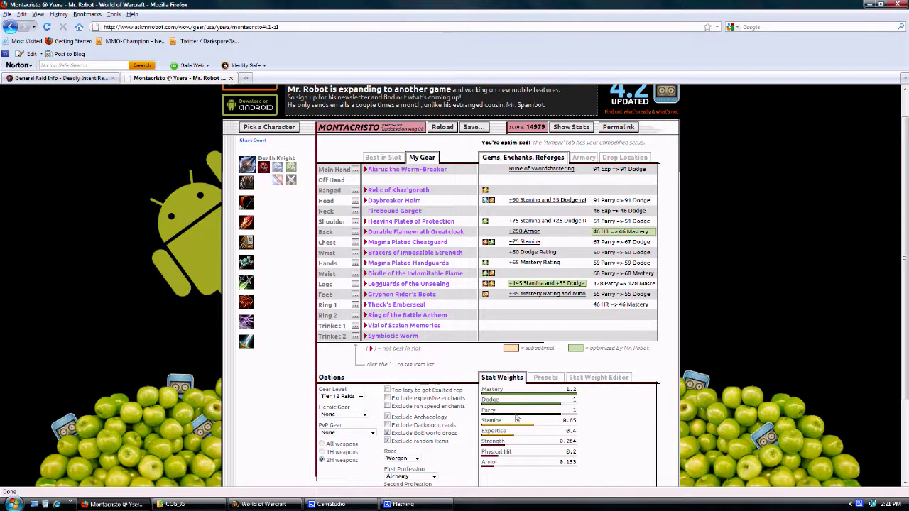
click(545, 382)
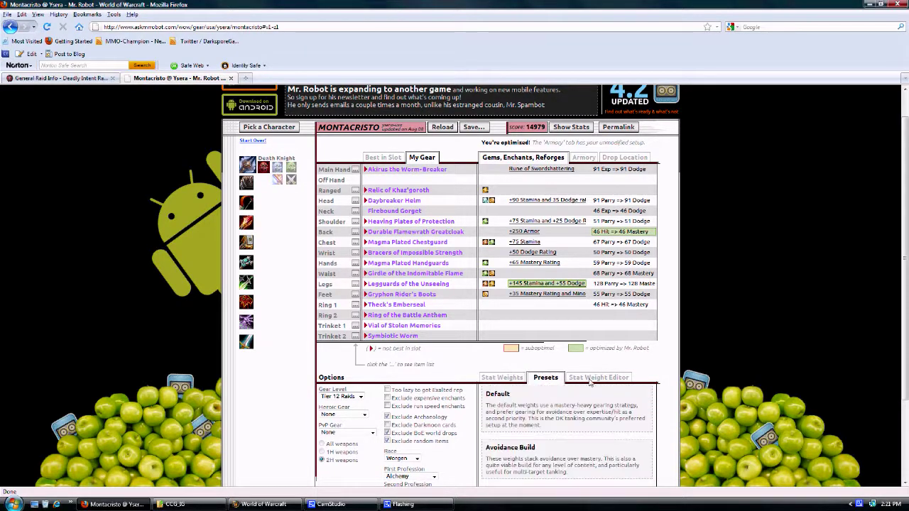
click(590, 379)
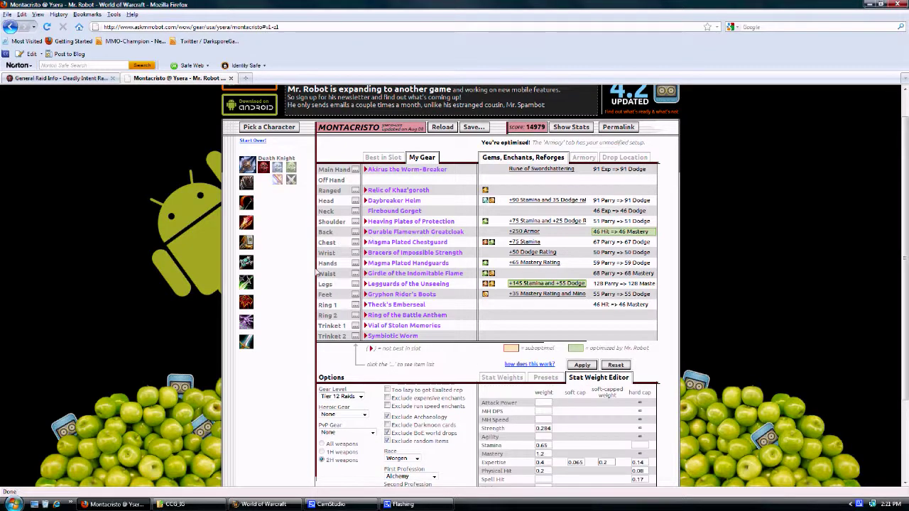
click(546, 380)
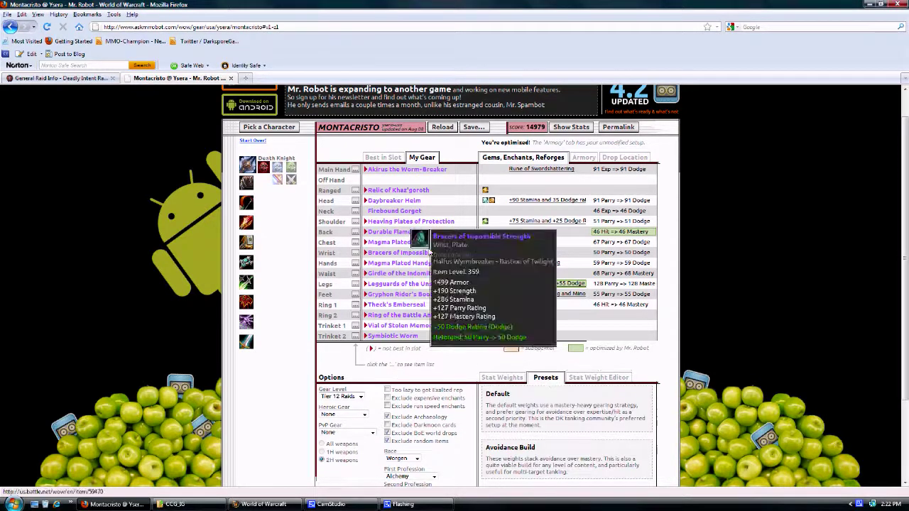
mouse_move(429, 284)
scroll(429, 284, up, 1)
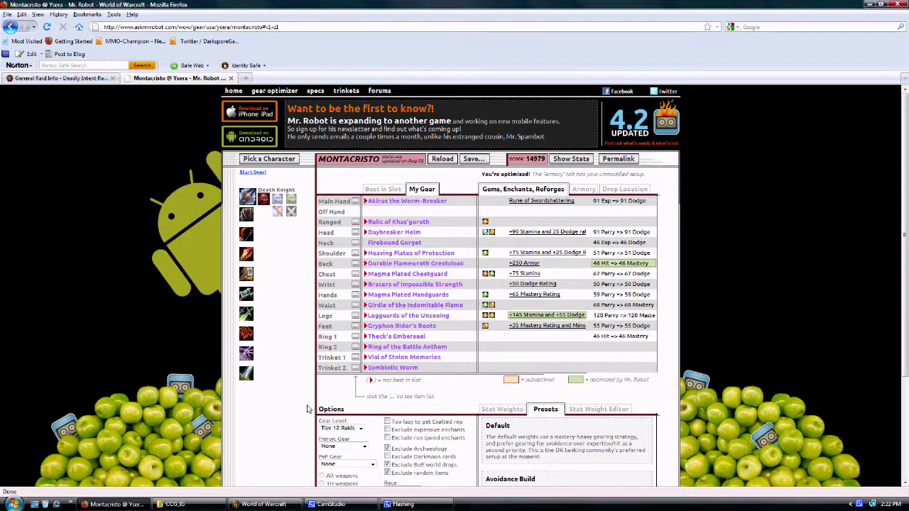
scroll(307, 409, down, 3)
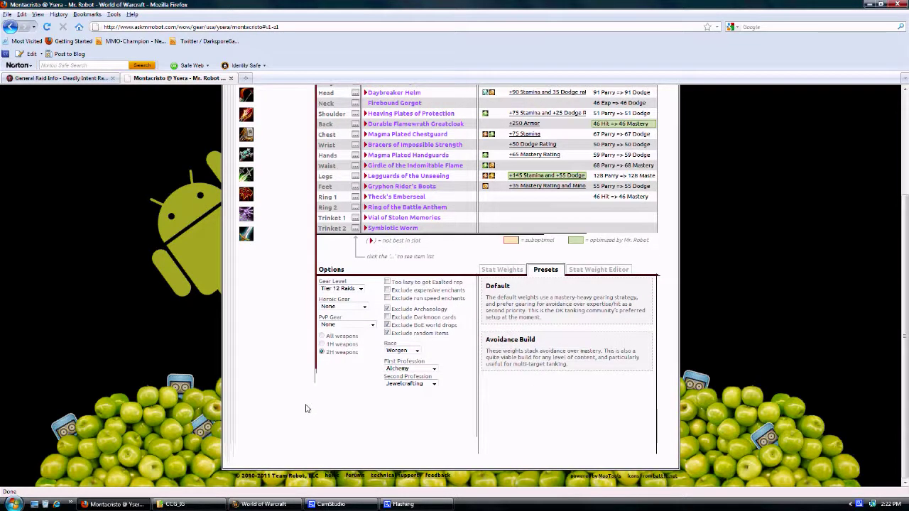
scroll(306, 407, up, 3)
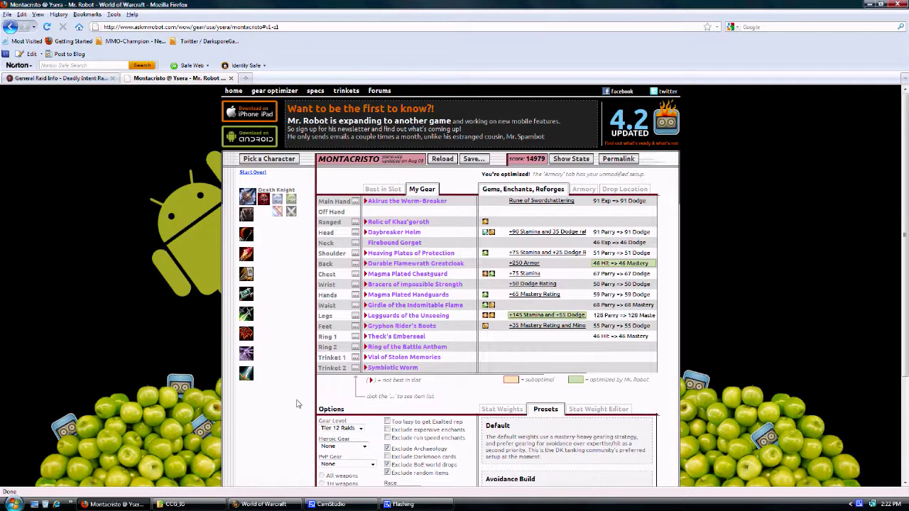